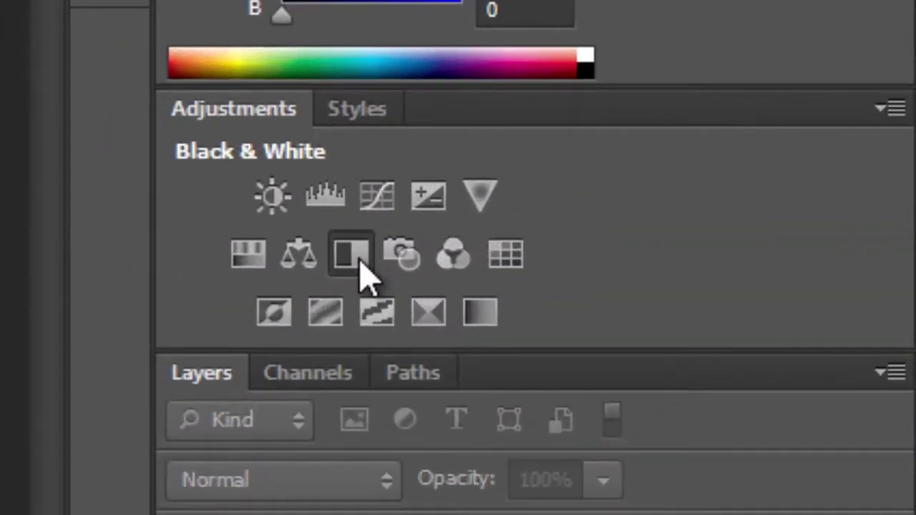
Add a Black & White adjustment layer and apply the automatic conversion mix.
click(358, 259)
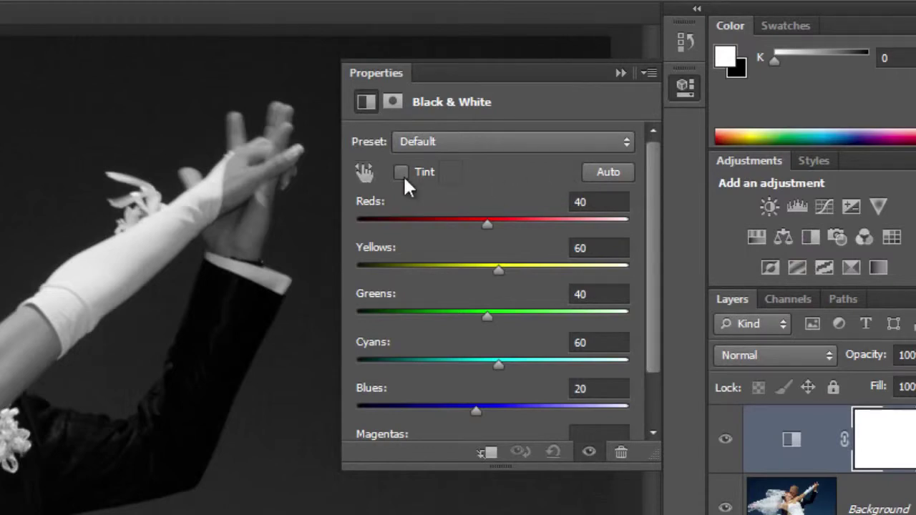
drag(486, 224, 515, 224)
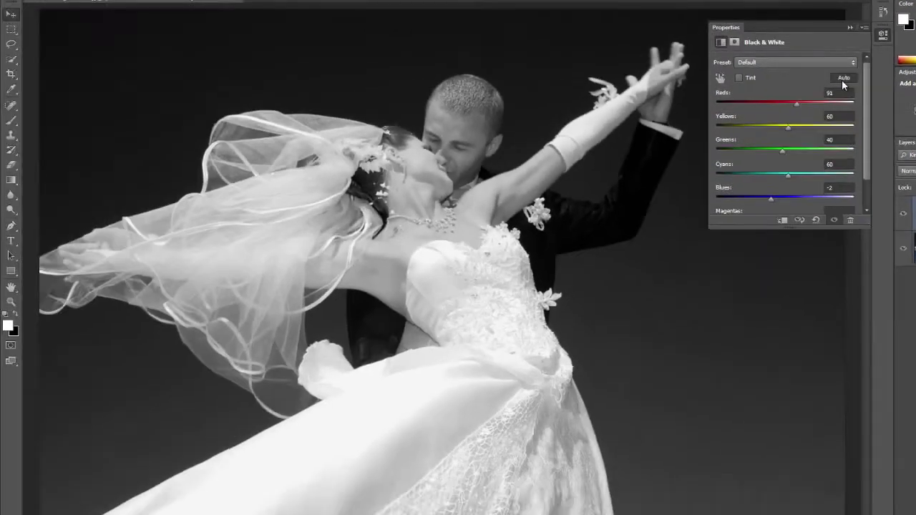
click(608, 172)
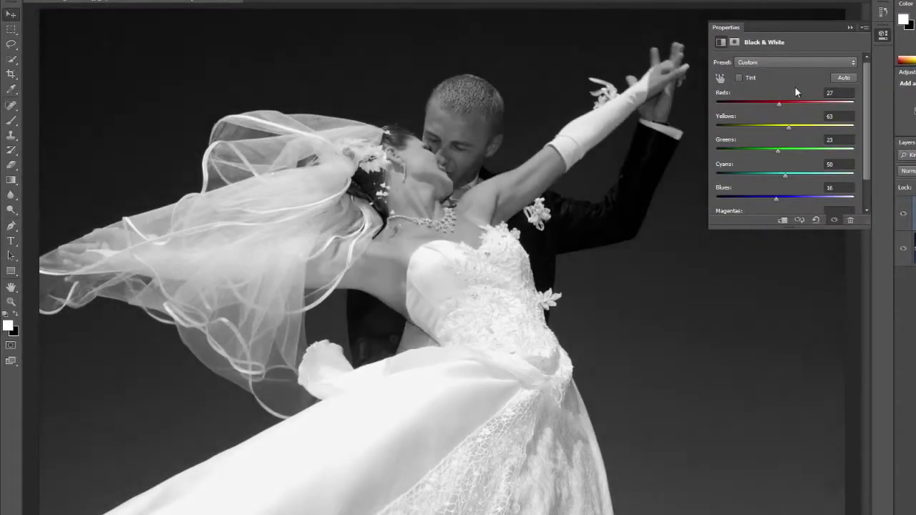
Fine-tune the Black & White conversion with the on-image adjustment tool, sampling tones directly in the photo.
click(719, 81)
drag(468, 129, 503, 139)
drag(668, 231, 691, 239)
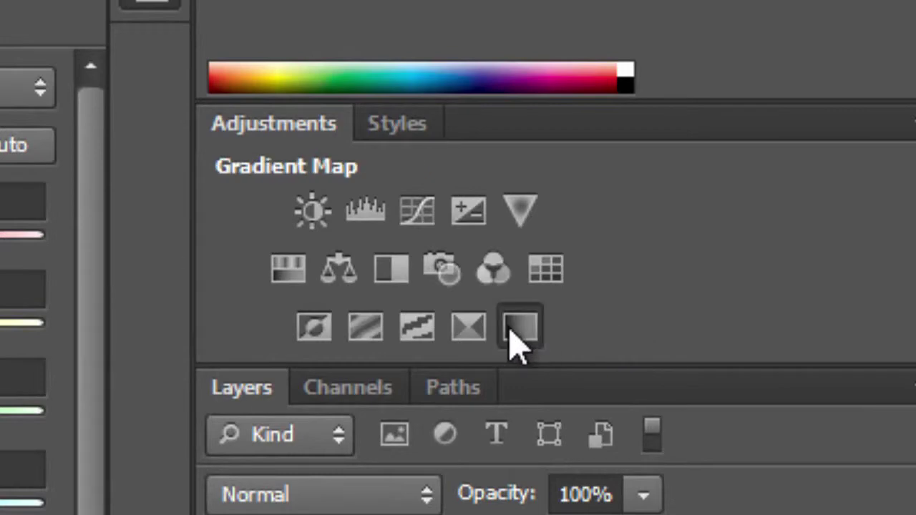
Add a Gradient Map adjustment layer and set its blend mode to Color.
click(515, 329)
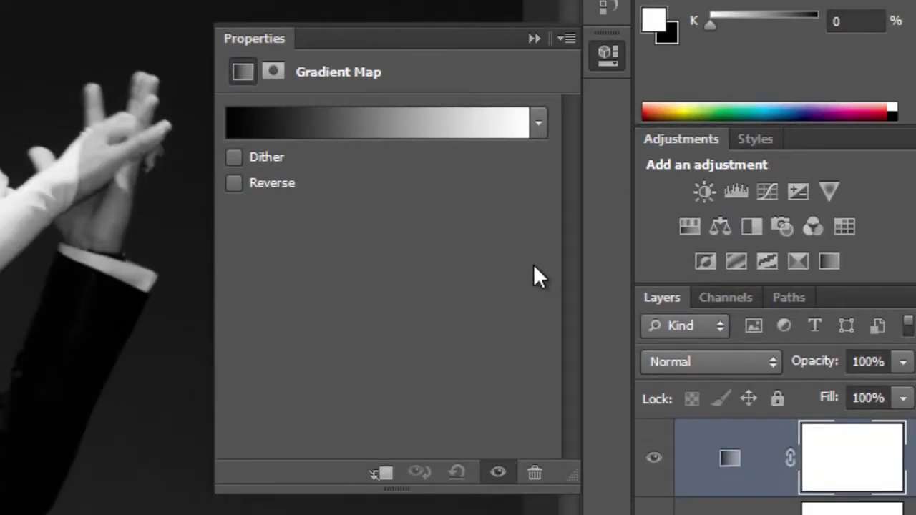
click(717, 364)
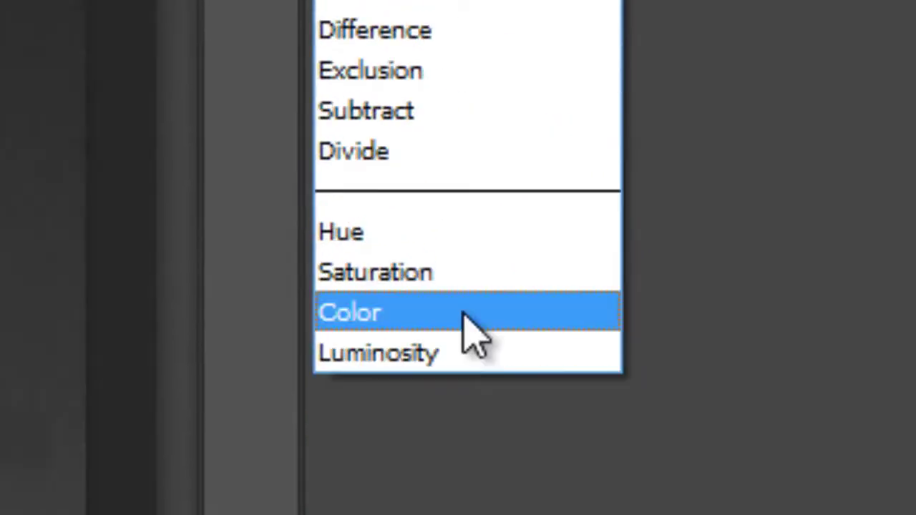
click(463, 315)
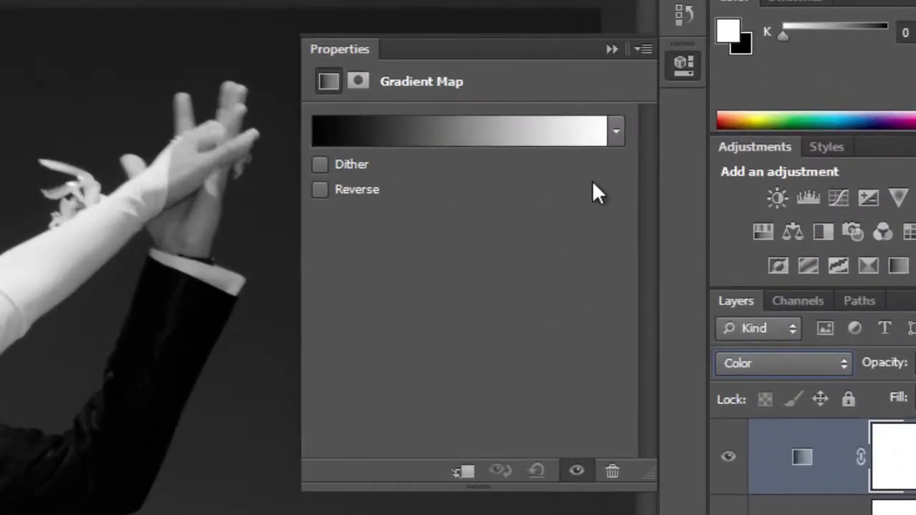
Load the Photographic Toning preset set for the gradient map.
click(615, 133)
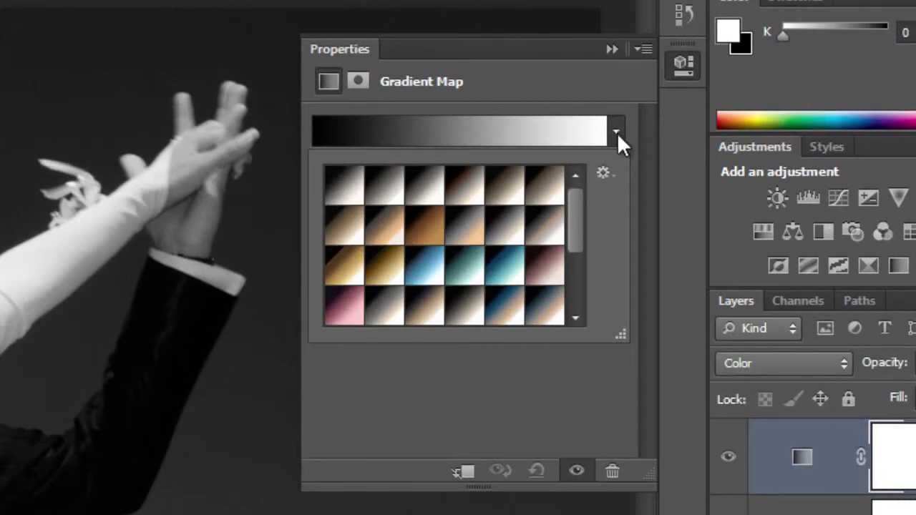
click(605, 174)
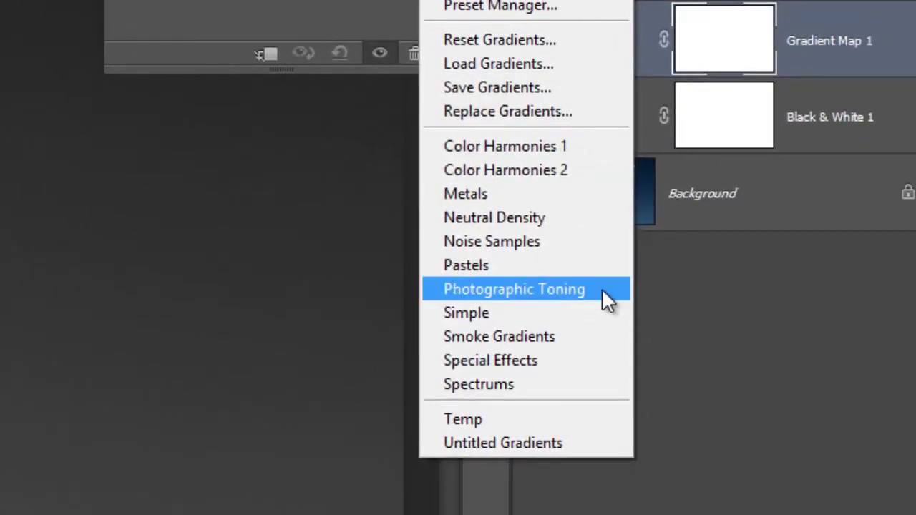
click(602, 288)
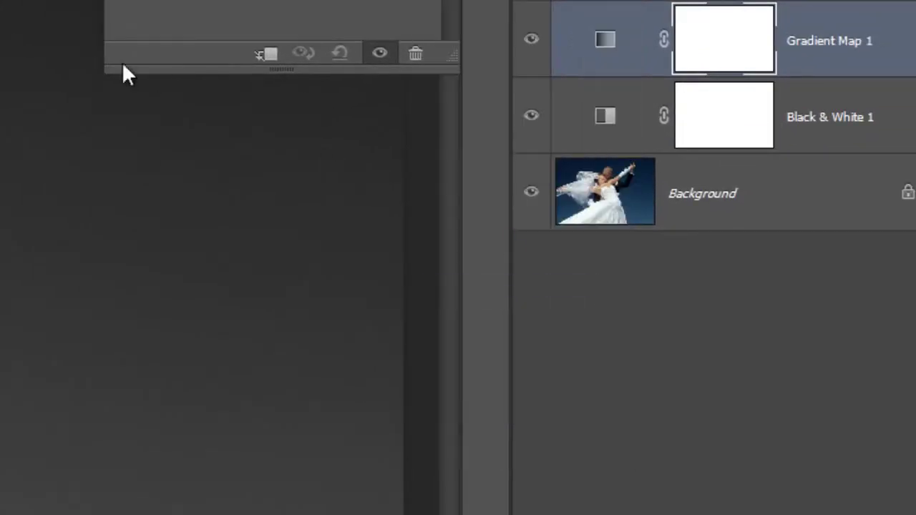
click(82, 293)
click(237, 377)
drag(567, 236, 572, 262)
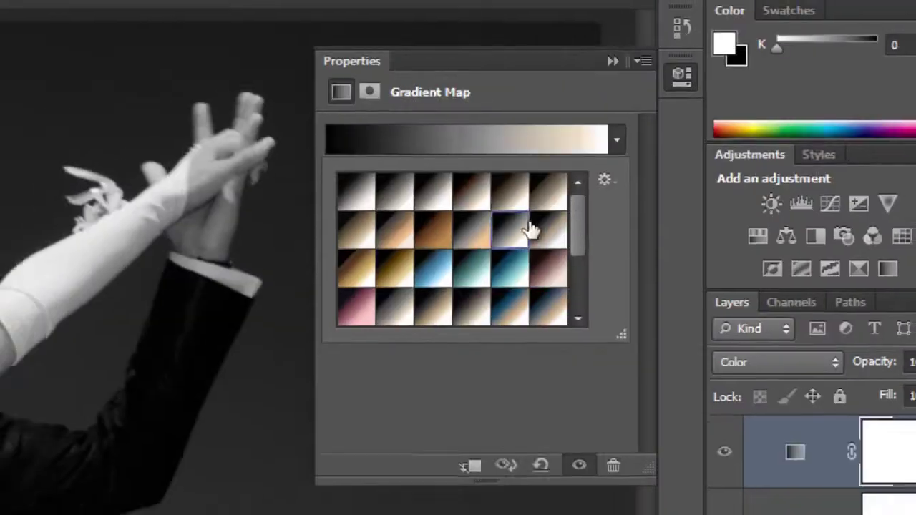
Try out several photographic toning presets on the gradient map and apply the Sepia-Cyan gradient.
click(532, 240)
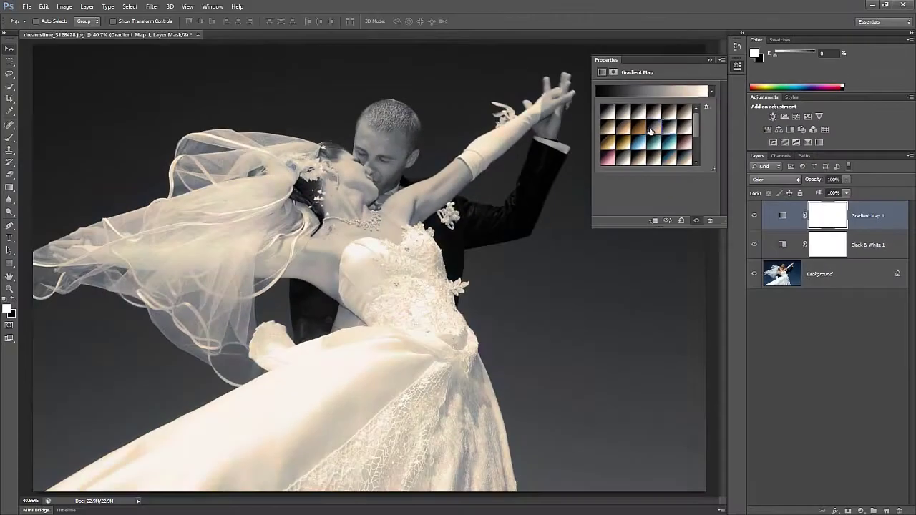
click(460, 290)
click(655, 145)
click(684, 159)
click(665, 160)
click(652, 160)
click(637, 160)
click(623, 160)
click(608, 159)
scroll(685, 159, down, 2)
click(686, 160)
click(668, 161)
click(652, 160)
click(638, 161)
click(670, 128)
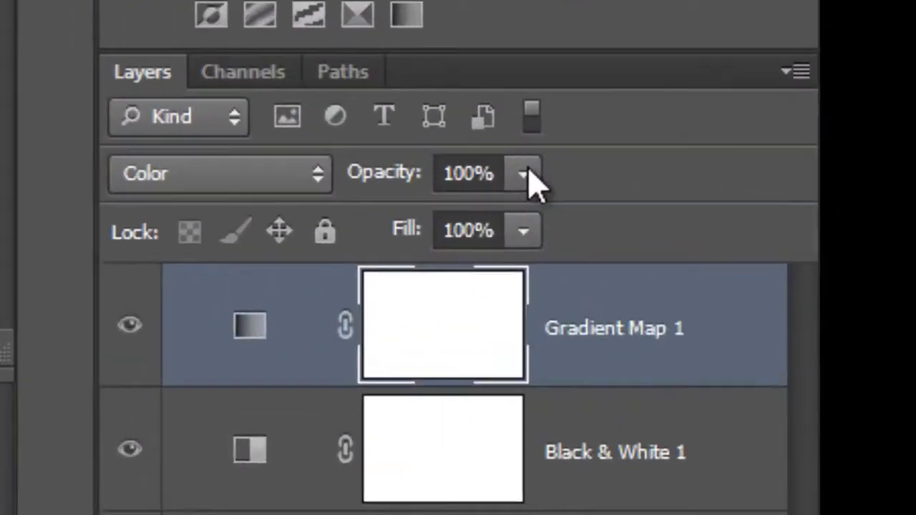
Lower the Gradient Map layer's opacity to 29%.
click(846, 180)
drag(847, 192, 820, 193)
drag(379, 227, 339, 229)
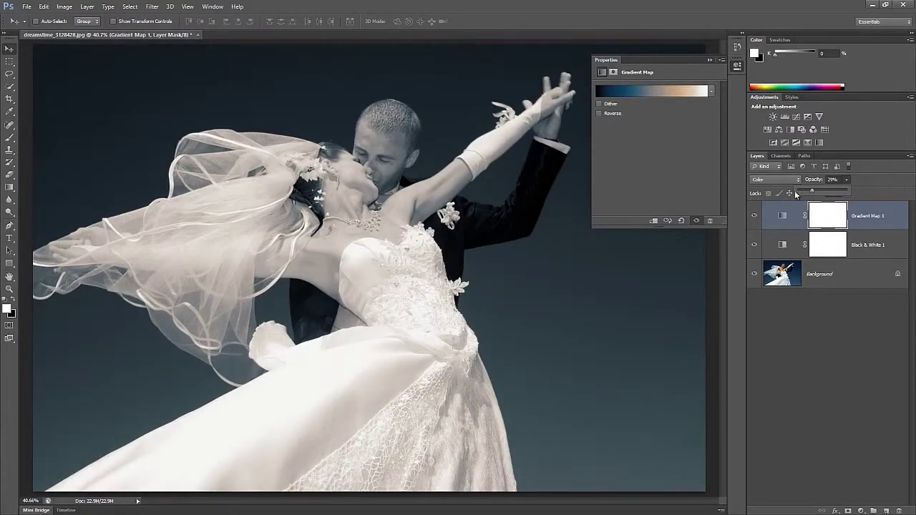
click(692, 146)
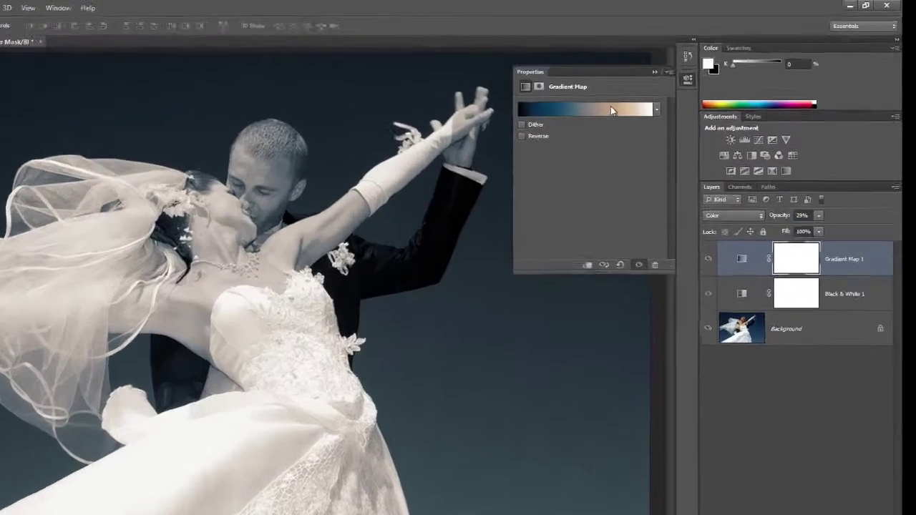
Edit the Sepia-Cyan gradient by shifting its inner color stops toward the dark end, and accept the changes.
click(648, 91)
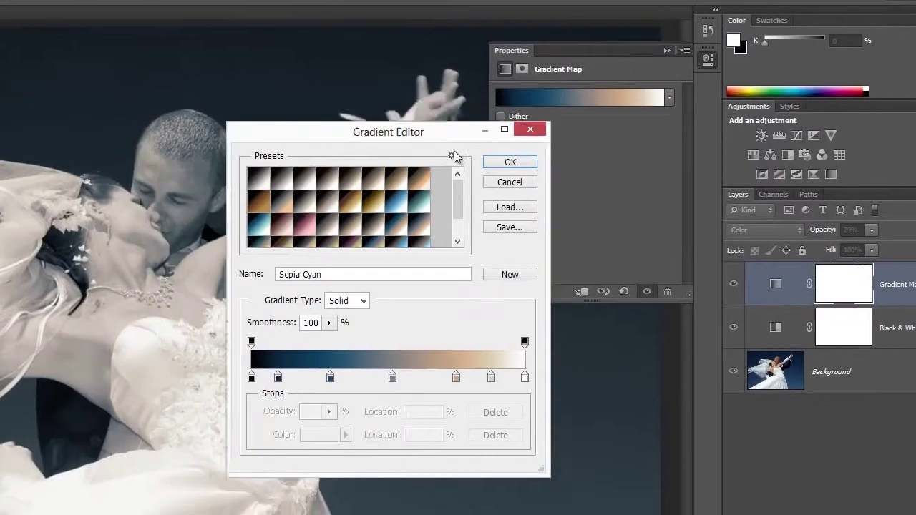
drag(388, 132, 552, 192)
drag(442, 437, 431, 437)
drag(495, 436, 457, 437)
drag(557, 437, 485, 437)
drag(620, 436, 509, 436)
drag(656, 437, 591, 436)
click(635, 436)
click(675, 221)
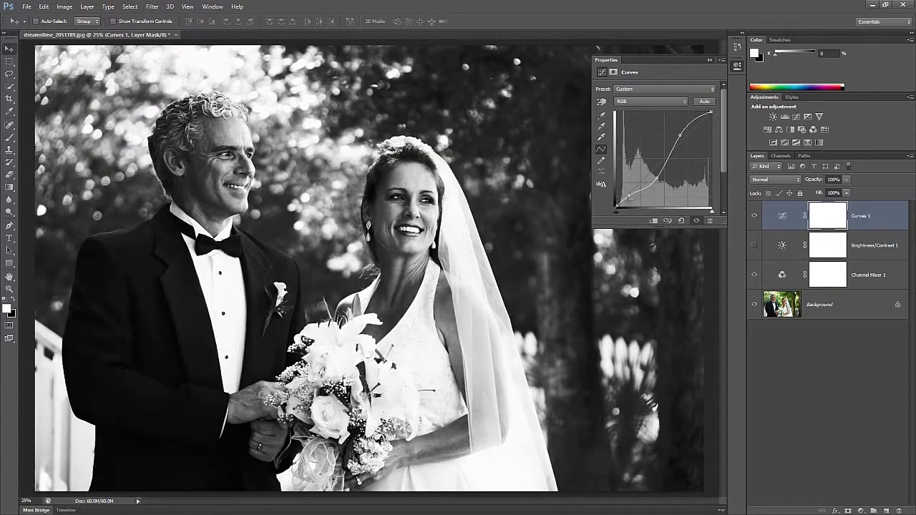
Delete the Curves 1 and Brightness/Contrast 1 adjustment layers above the Channel Mixer layer.
click(738, 66)
key(Delete)
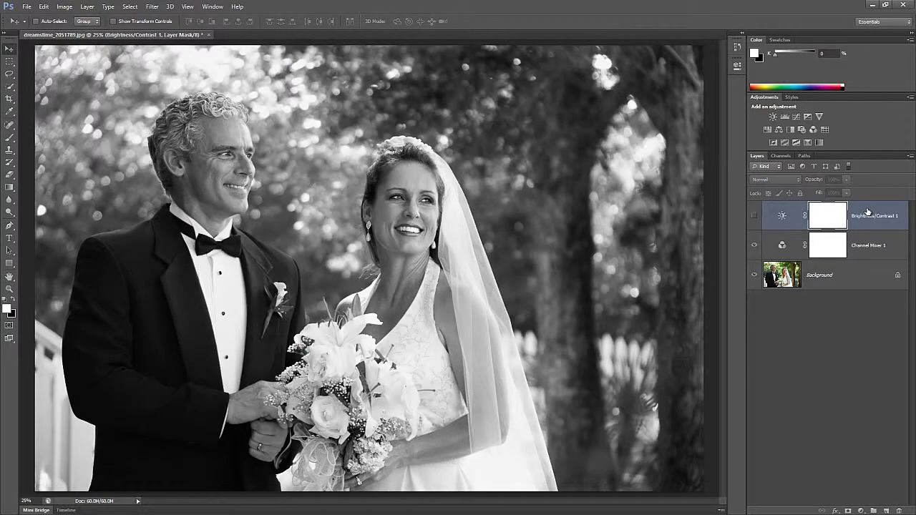
key(Delete)
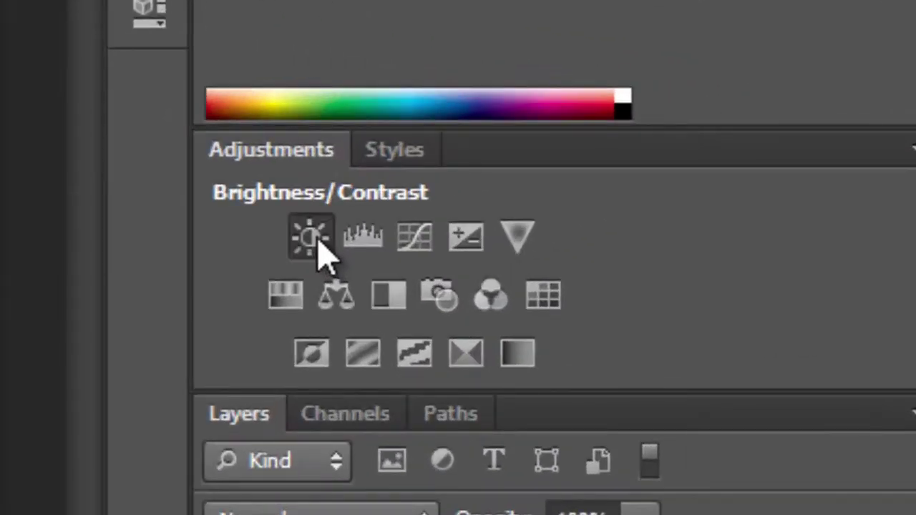
Add a Brightness/Contrast adjustment layer and raise its contrast to 100.
click(311, 237)
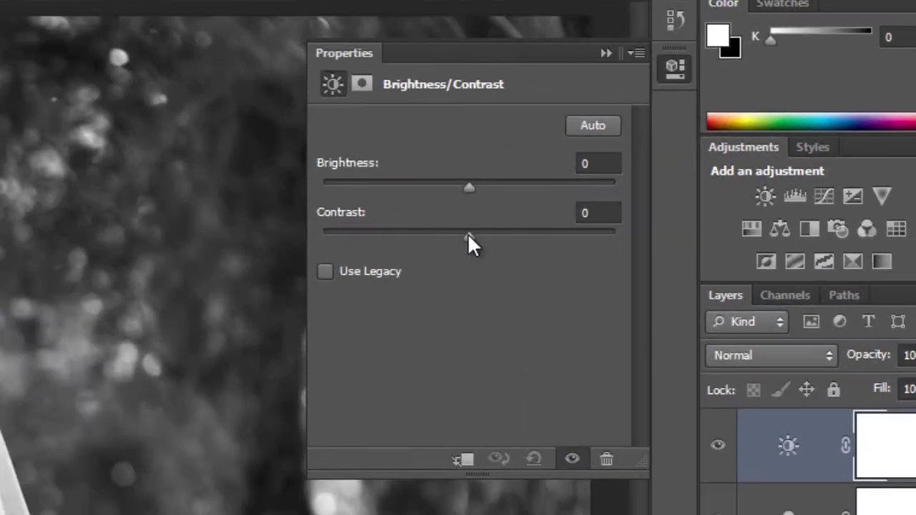
drag(468, 236, 562, 236)
drag(692, 135, 723, 141)
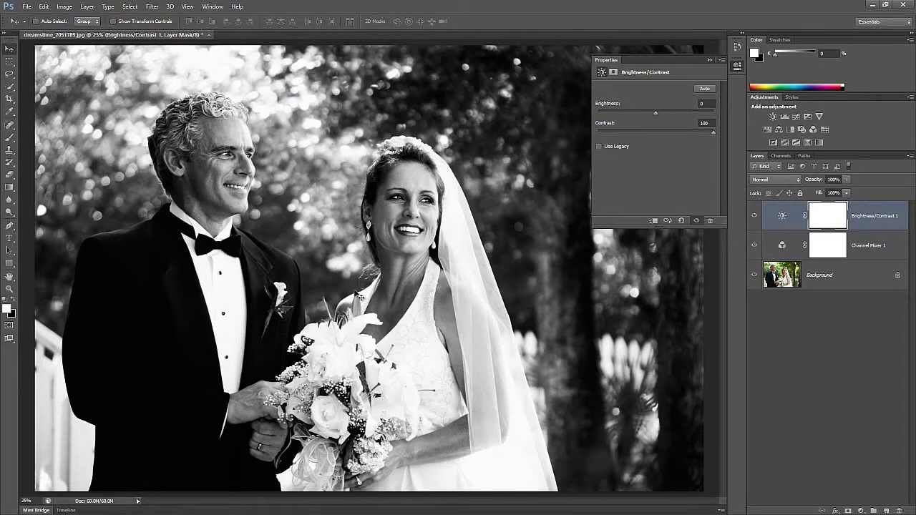
In the Brightness/Contrast layer's blending options, split the Underlying Layer shadow slider to 0 / 79 to protect the shadows.
key(ctrl+1)
drag(157, 404, 477, 289)
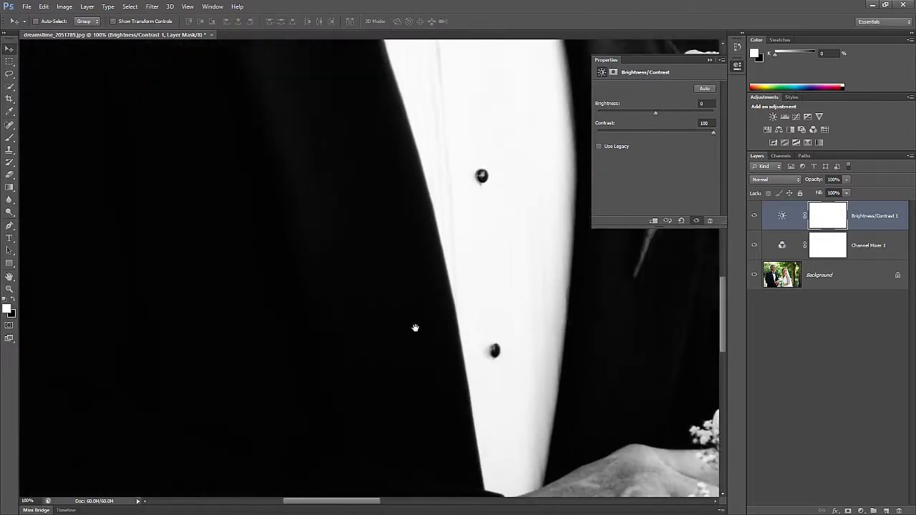
drag(677, 340, 334, 391)
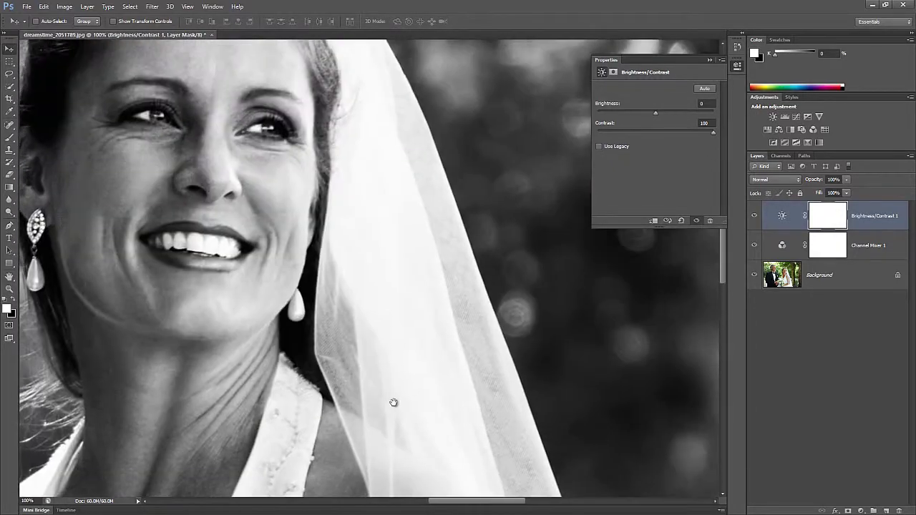
key(ctrl+0)
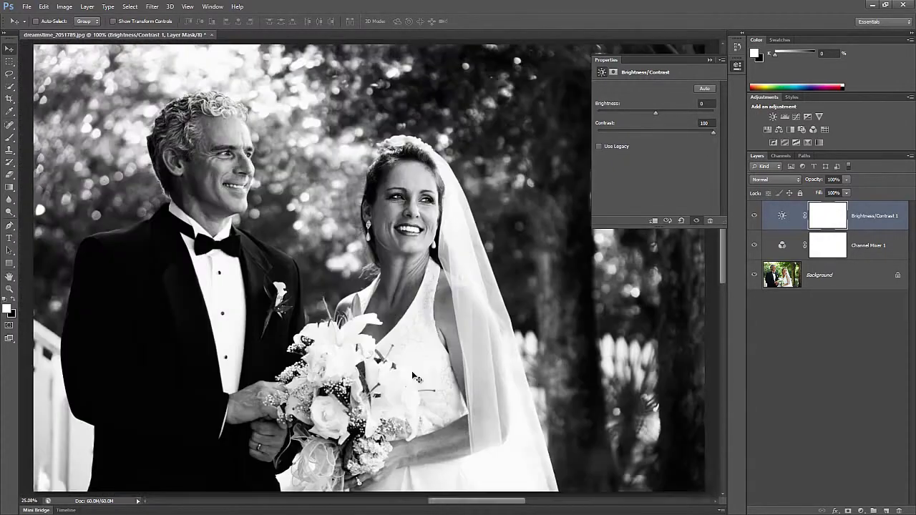
click(739, 67)
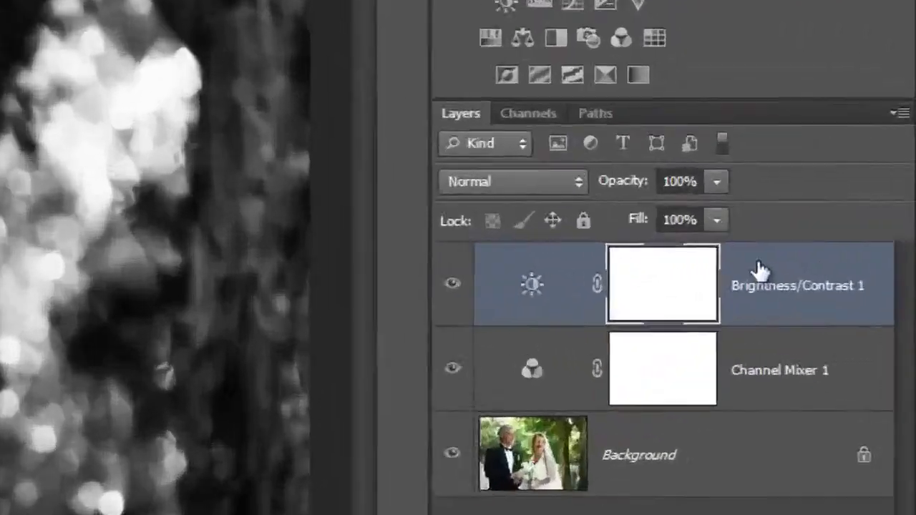
right_click(858, 210)
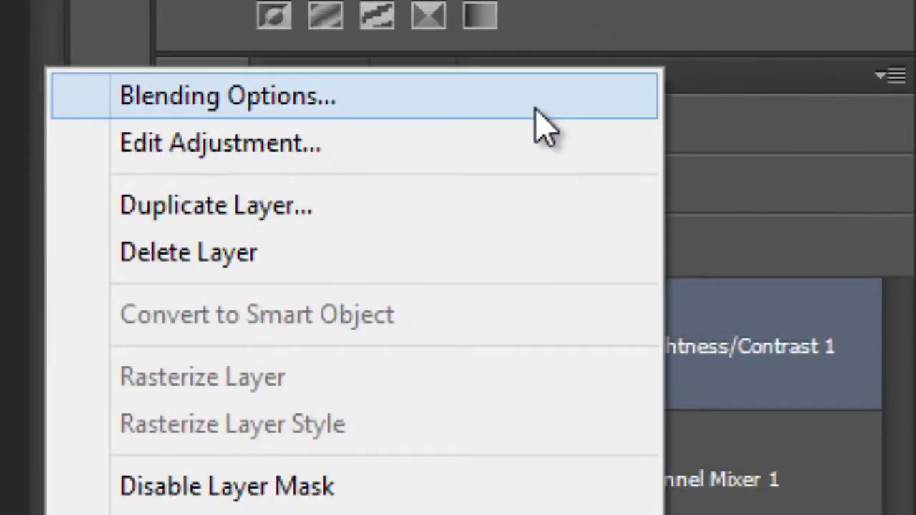
click(544, 129)
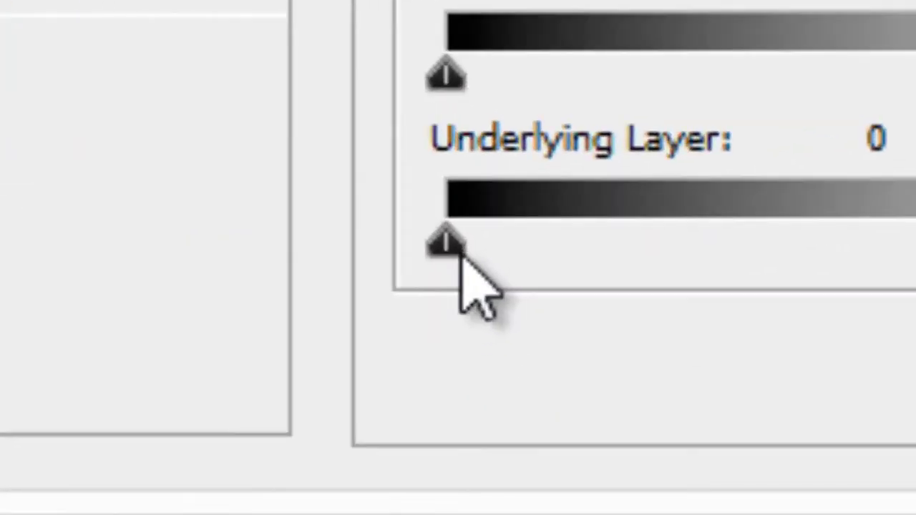
drag(454, 246, 812, 234)
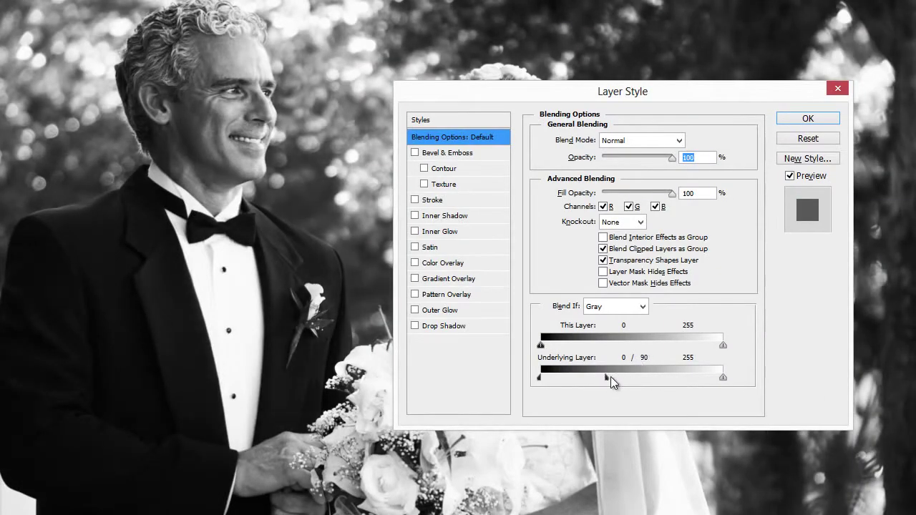
mouse_move(610, 376)
mouse_down()
mouse_move(594, 378)
mouse_move(603, 377)
mouse_up()
Split the Underlying Layer highlight slider to 149 / 255 and accept the blending options.
drag(566, 107, 811, 24)
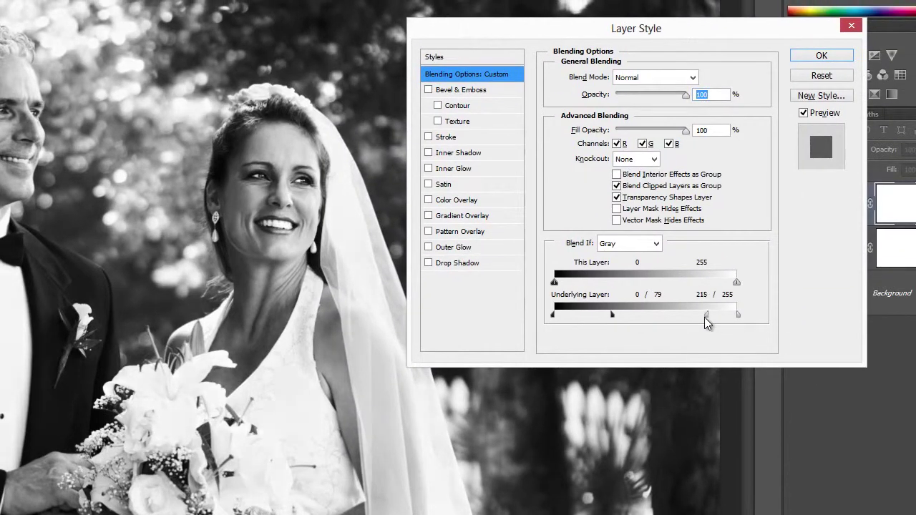
drag(704, 317, 658, 316)
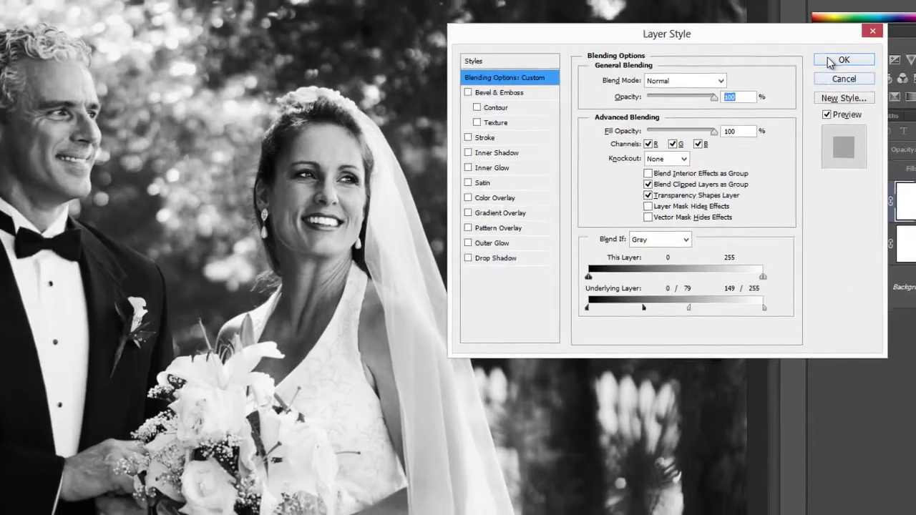
click(821, 55)
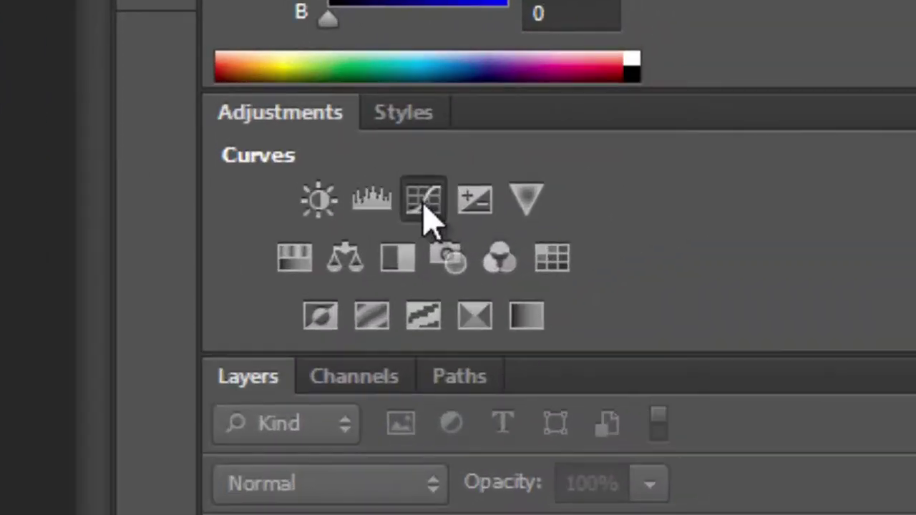
Add a Curves adjustment layer to the bride photo, raising the curve's black point and lowering its white point.
click(425, 202)
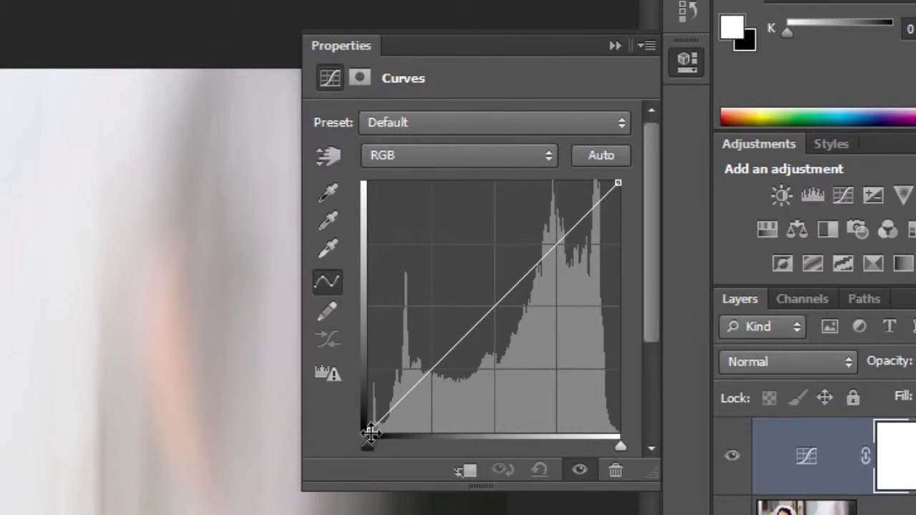
drag(369, 433, 324, 319)
drag(728, 97, 689, 146)
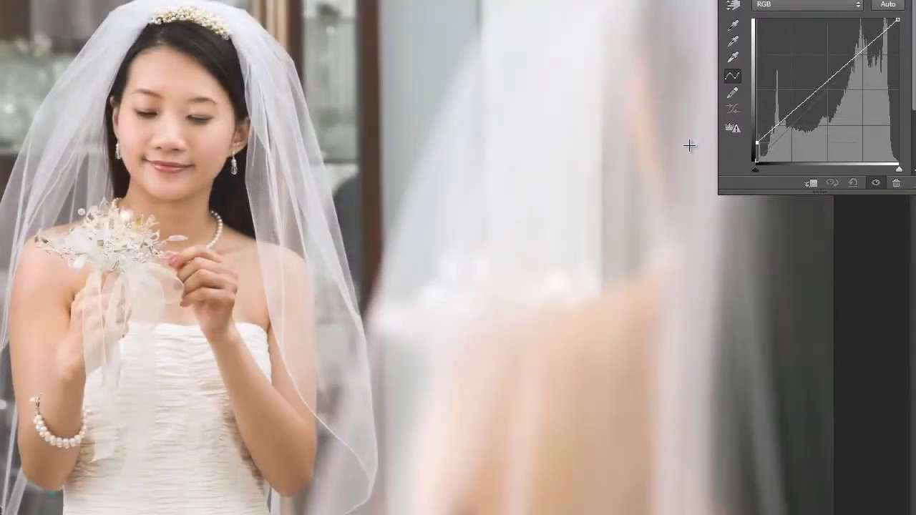
drag(897, 20, 913, 40)
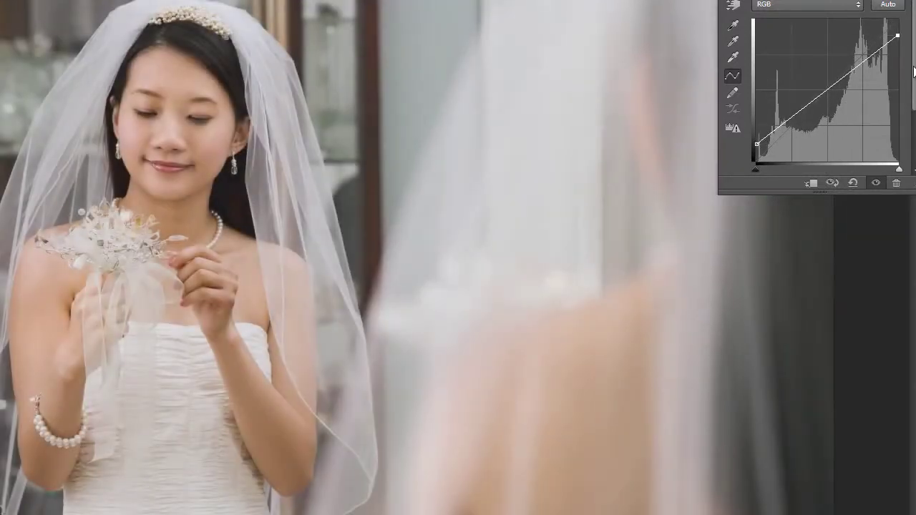
Shape the RGB curve into a gentle S by pulling the quarter-tone shadows slightly down and the three-quarter-tone highlights up.
click(755, 146)
drag(789, 119, 792, 126)
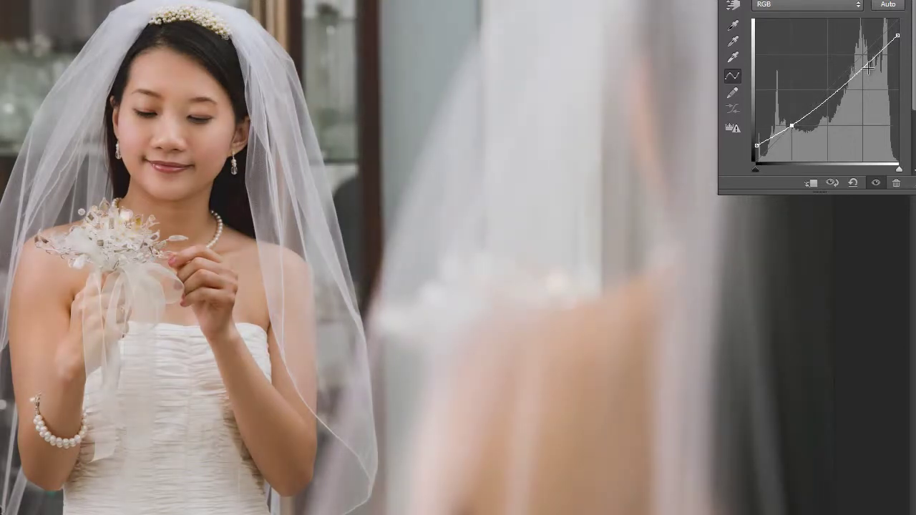
drag(867, 70, 863, 55)
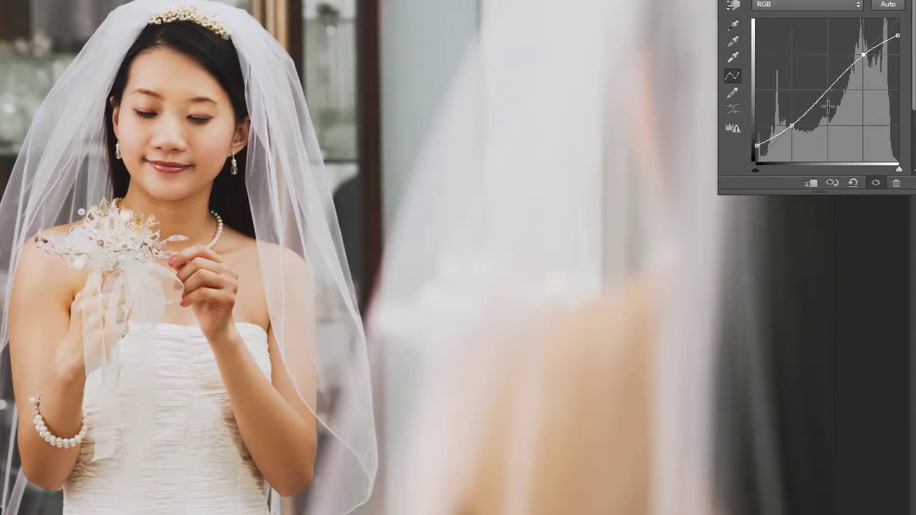
drag(792, 125, 799, 131)
mouse_move(864, 54)
mouse_down()
mouse_move(859, 43)
mouse_move(862, 55)
mouse_up()
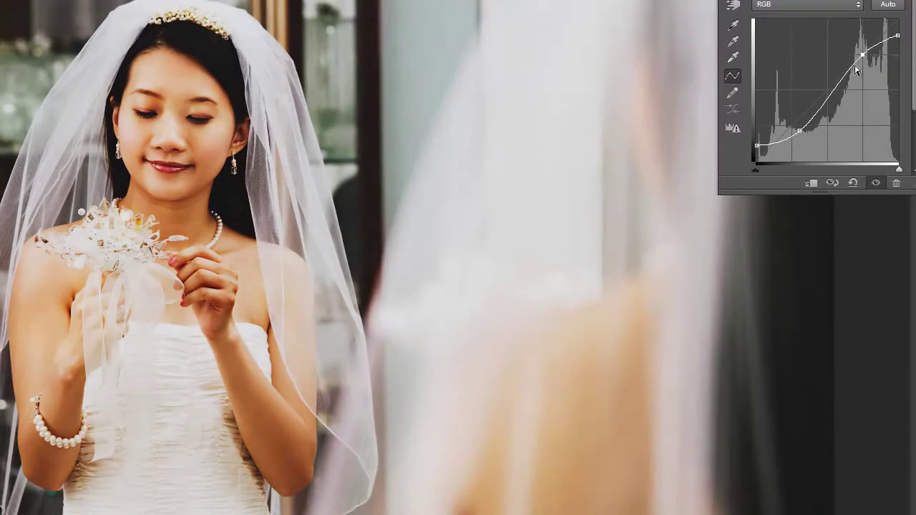
drag(799, 131, 791, 126)
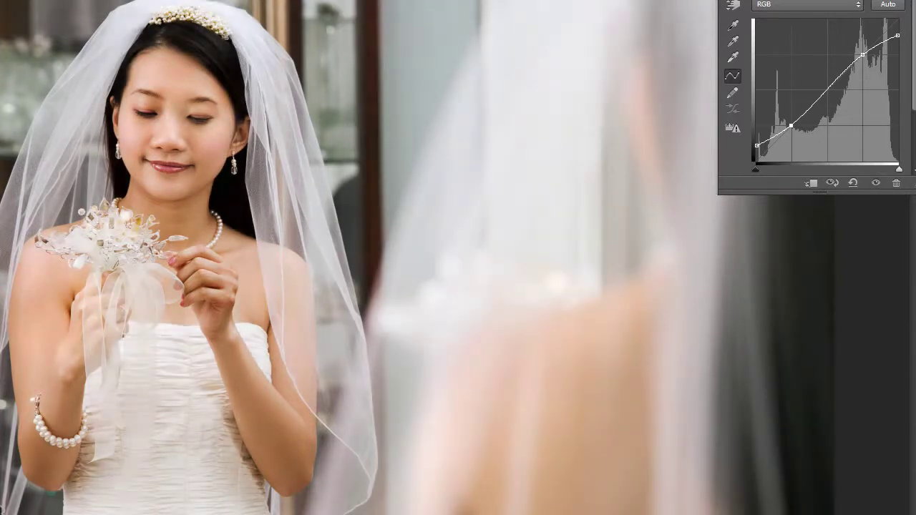
Look through the individual red, green and blue channel curves of the Curves adjustment layer.
click(809, 4)
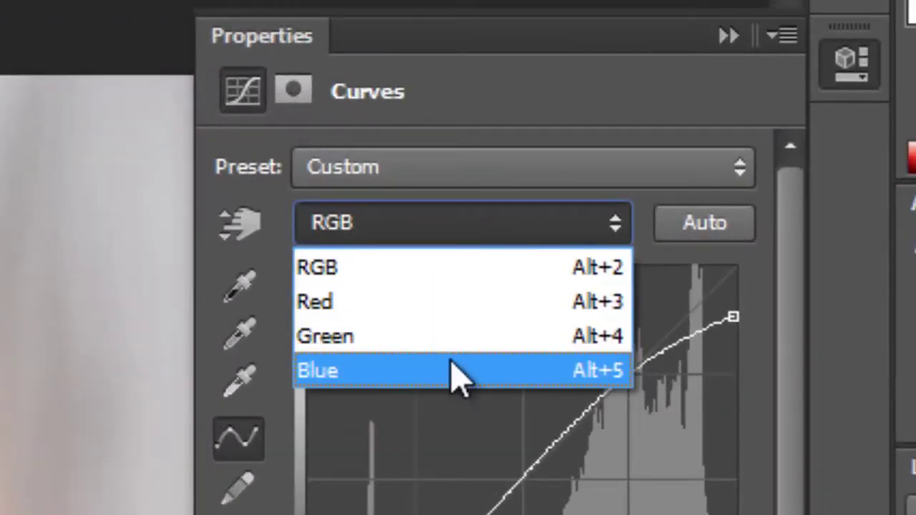
click(458, 303)
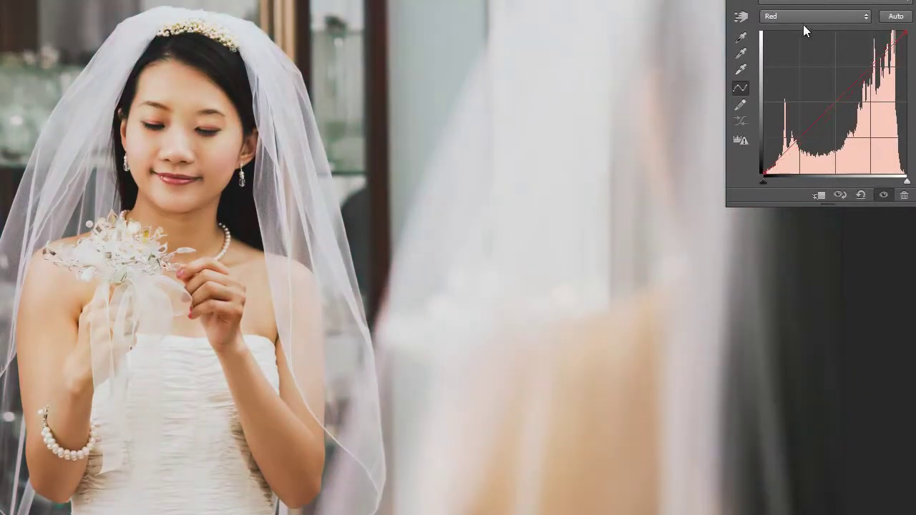
click(804, 17)
click(800, 55)
drag(801, 138, 803, 150)
drag(869, 70, 869, 64)
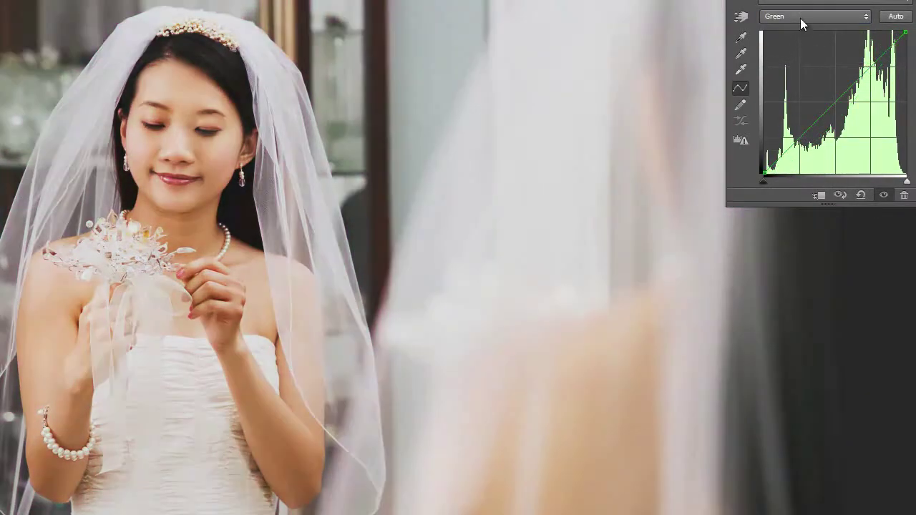
click(805, 17)
click(801, 69)
drag(802, 138, 804, 144)
drag(869, 70, 866, 62)
Give the red channel's curve a slight S shape by lowering its shadows and raising its highlights.
click(804, 17)
click(800, 40)
drag(802, 141, 804, 145)
drag(868, 71, 867, 64)
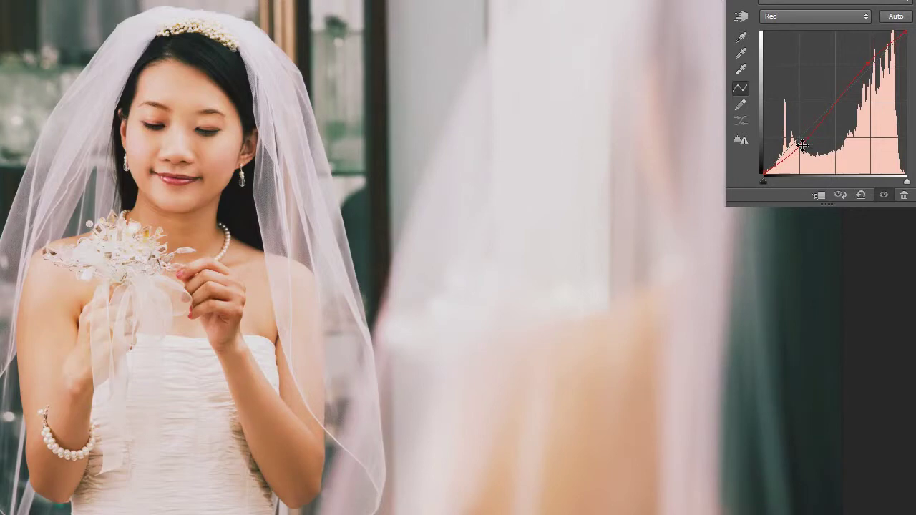
In the blue channel, raise the curve's black point and lower its white point by a similar amount.
click(809, 15)
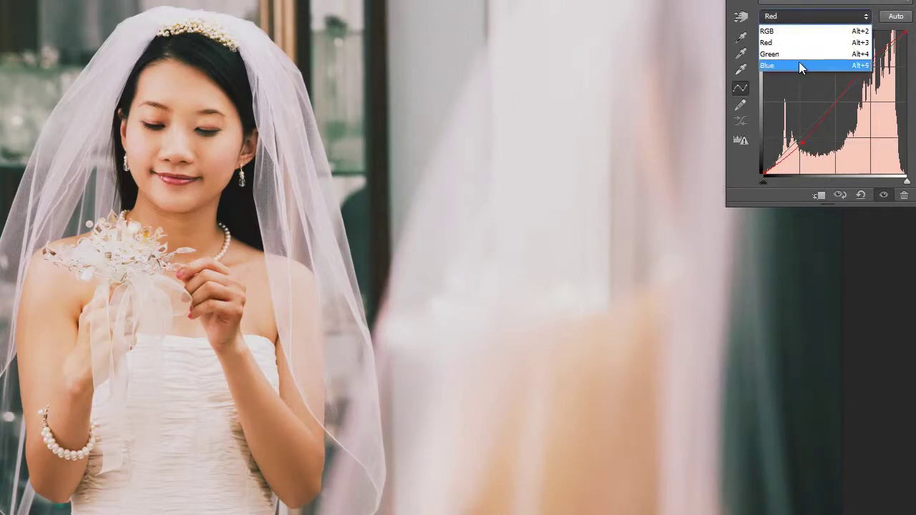
click(794, 65)
drag(762, 173, 764, 158)
drag(906, 33, 906, 48)
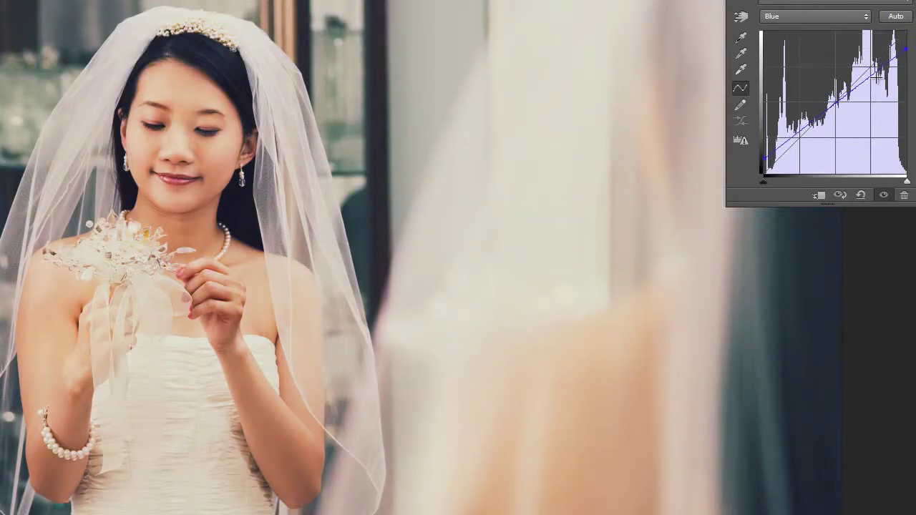
click(801, 15)
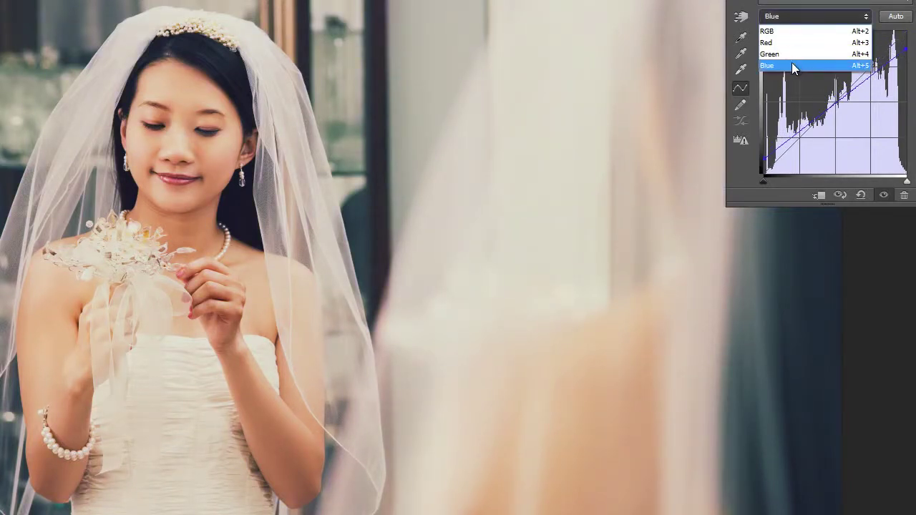
click(794, 65)
mouse_move(767, 151)
mouse_down()
mouse_move(759, 40)
mouse_move(765, 157)
mouse_up()
mouse_move(906, 33)
mouse_down()
mouse_move(912, 159)
mouse_move(906, 46)
mouse_up()
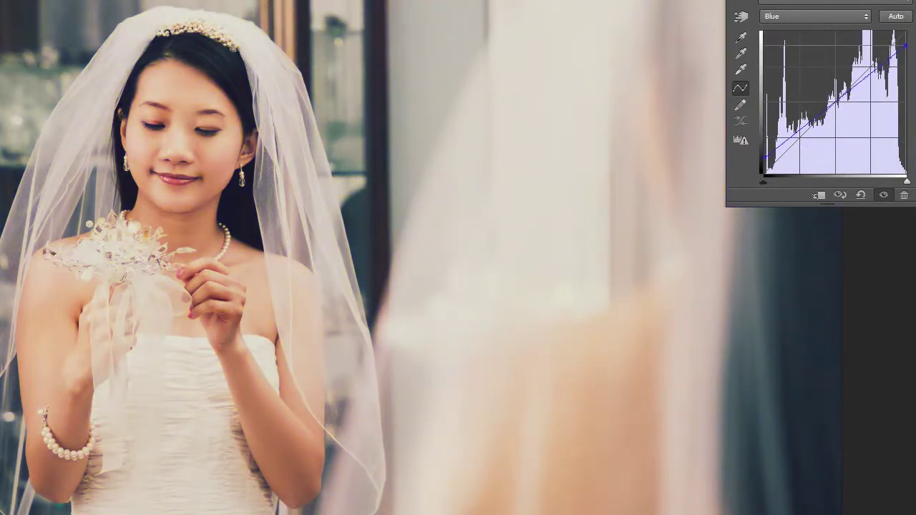
Anchor the midpoint of the blue channel's curve and fine-tune its shadow and highlight portions.
click(836, 102)
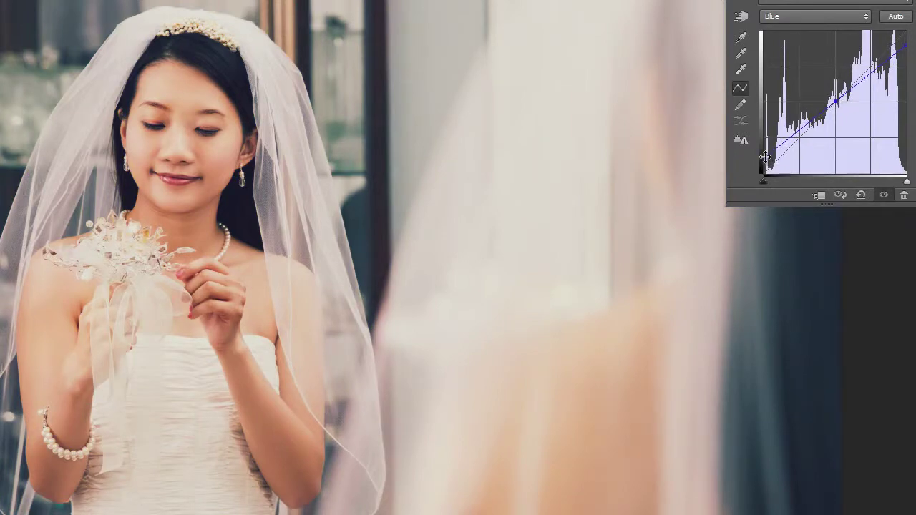
mouse_move(765, 156)
mouse_down()
mouse_move(765, 108)
mouse_move(764, 158)
mouse_up()
mouse_move(907, 46)
mouse_down()
mouse_move(906, 122)
mouse_move(904, 47)
mouse_up()
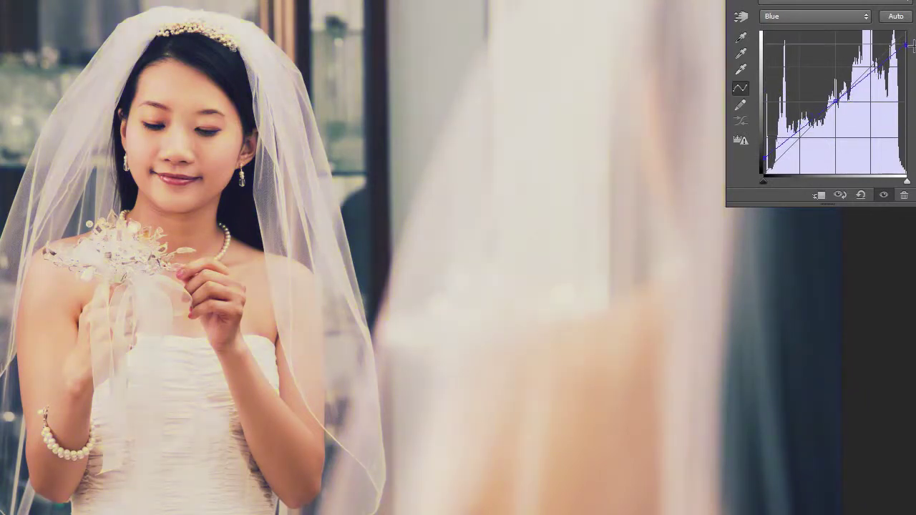
drag(871, 73, 871, 67)
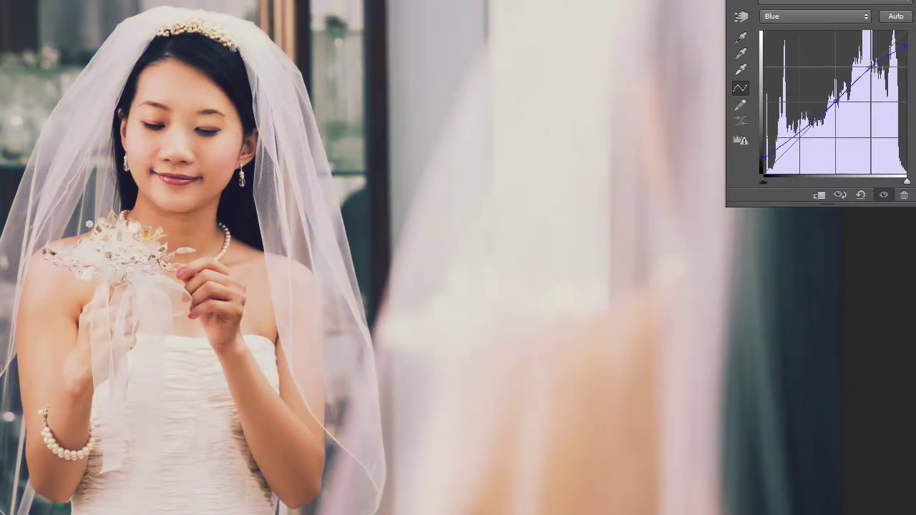
drag(797, 133, 766, 156)
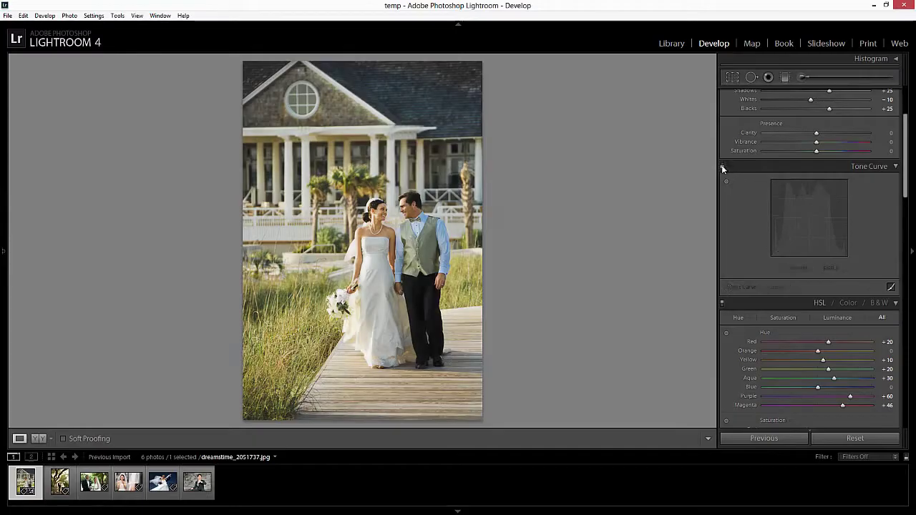
In Lightroom, set the Tone Curve to the Red channel and bend it into a slight S with raised highlights and lowered shadows.
click(830, 268)
click(795, 312)
drag(827, 205, 828, 200)
drag(792, 232, 792, 241)
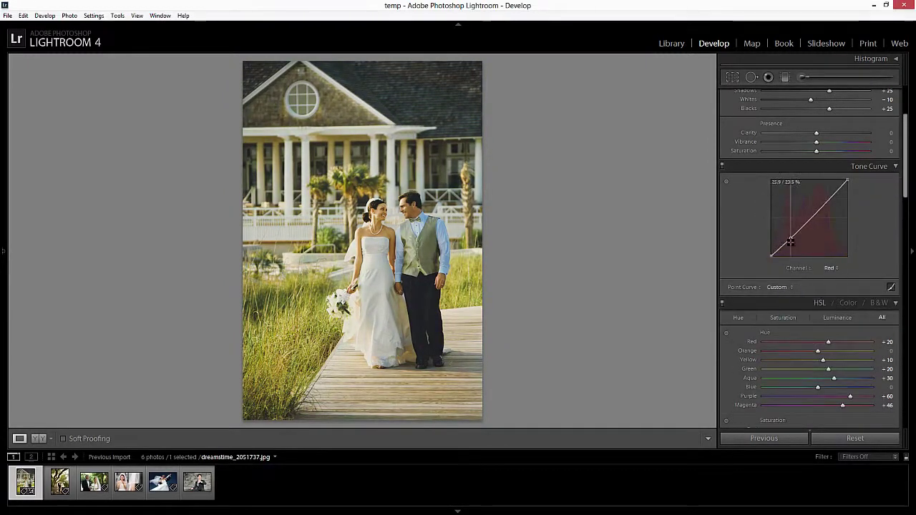
drag(790, 242, 790, 248)
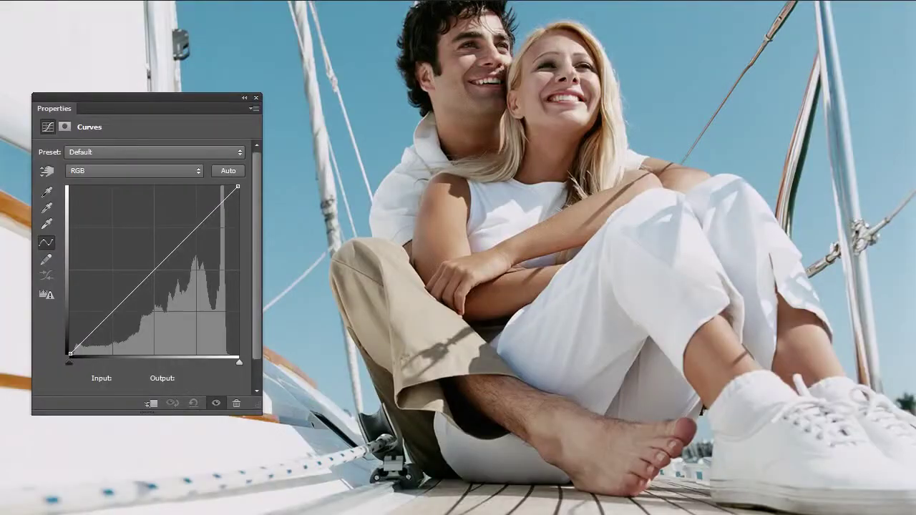